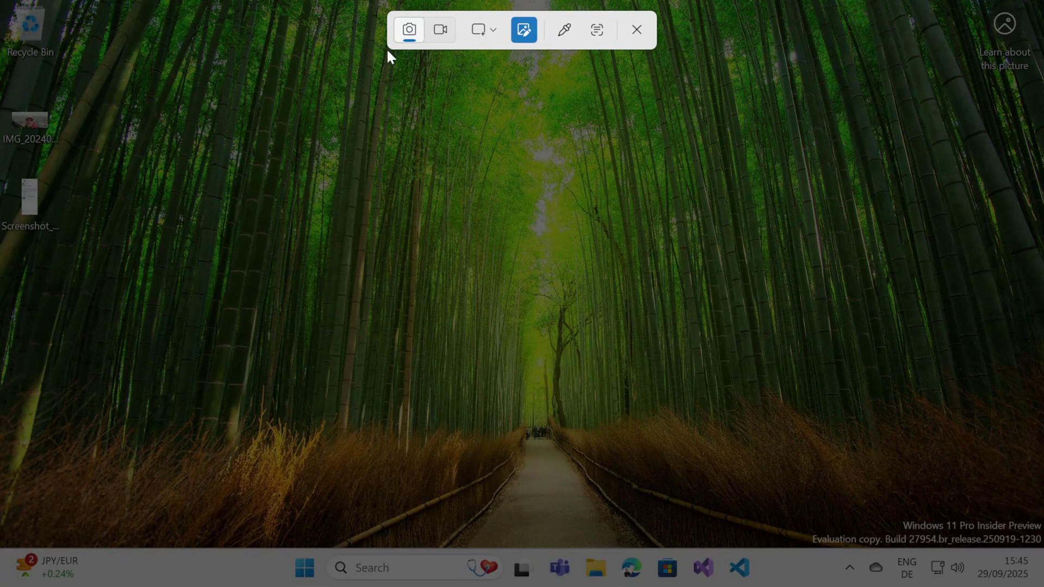
Cancel the pending snip from the capture toolbar so the desktop shows again
{"action": "left_click", "coordinate": [645, 34]}
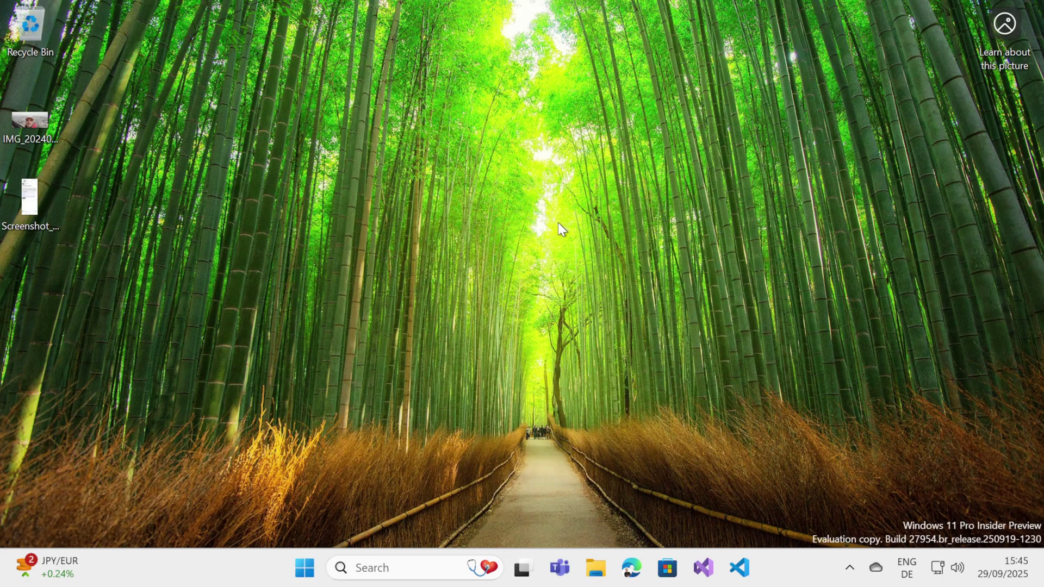
Launch Snipping Tool from a Start search for 'sni', then enlarge its window and move it up-left
{"action": "key", "text": "super"}
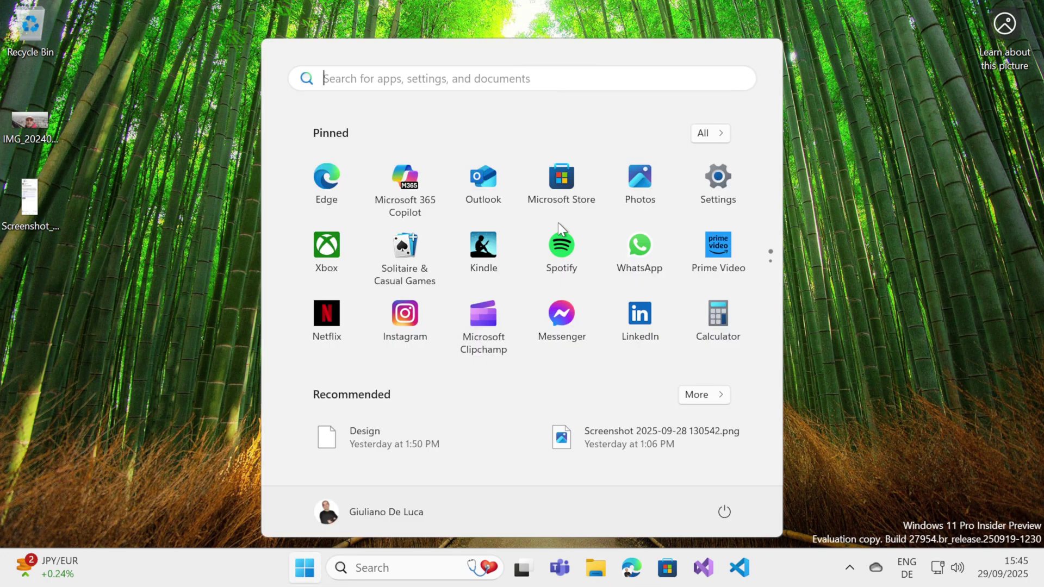
{"action": "type", "text": "sni"}
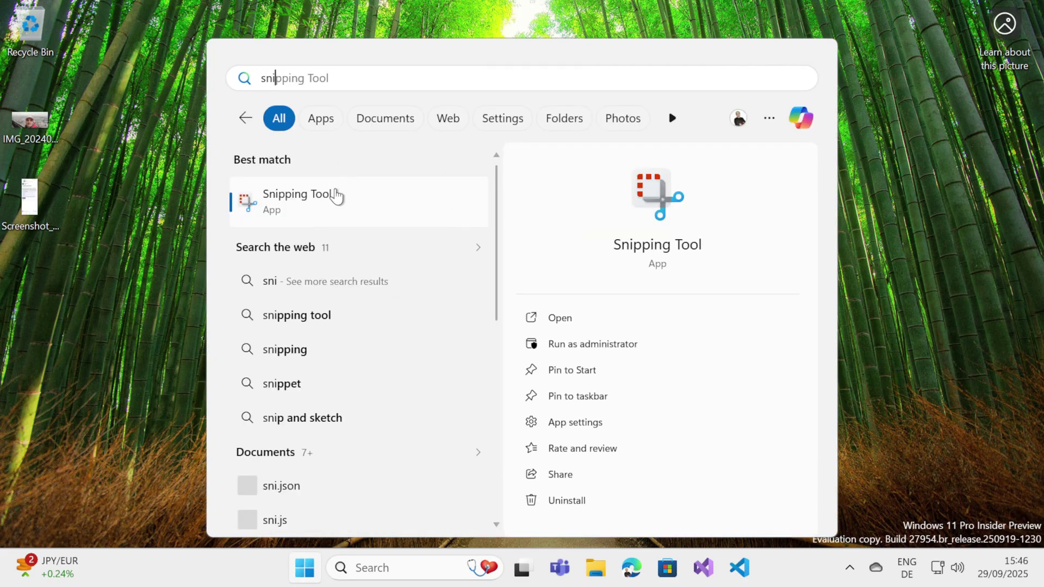
{"action": "left_click", "coordinate": [336, 193]}
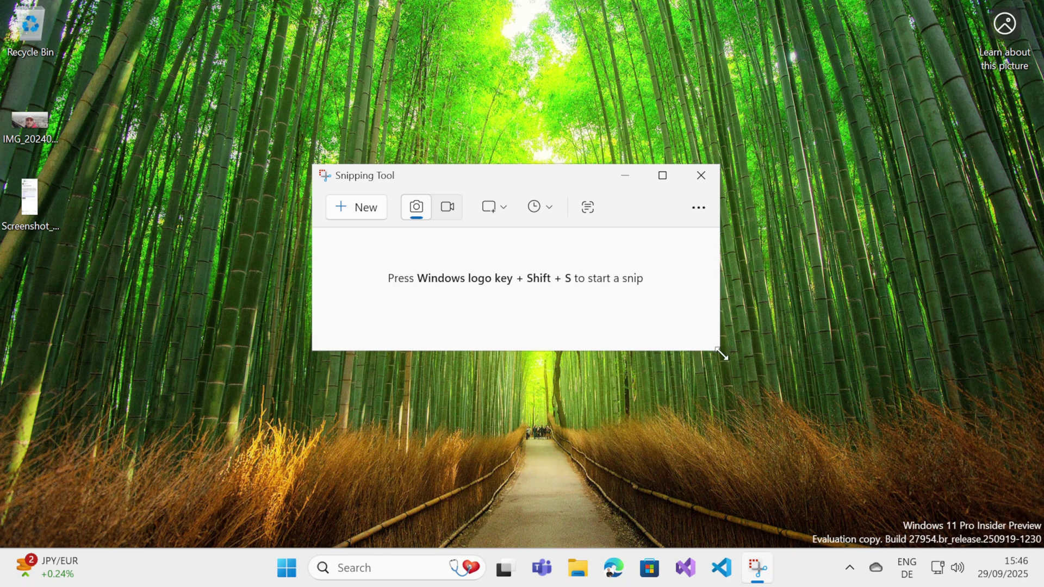
{"action": "left_click_drag", "start_coordinate": [725, 356], "coordinate": [809, 464]}
{"action": "left_click_drag", "start_coordinate": [647, 175], "coordinate": [575, 159]}
{"action": "left_click", "coordinate": [715, 195]}
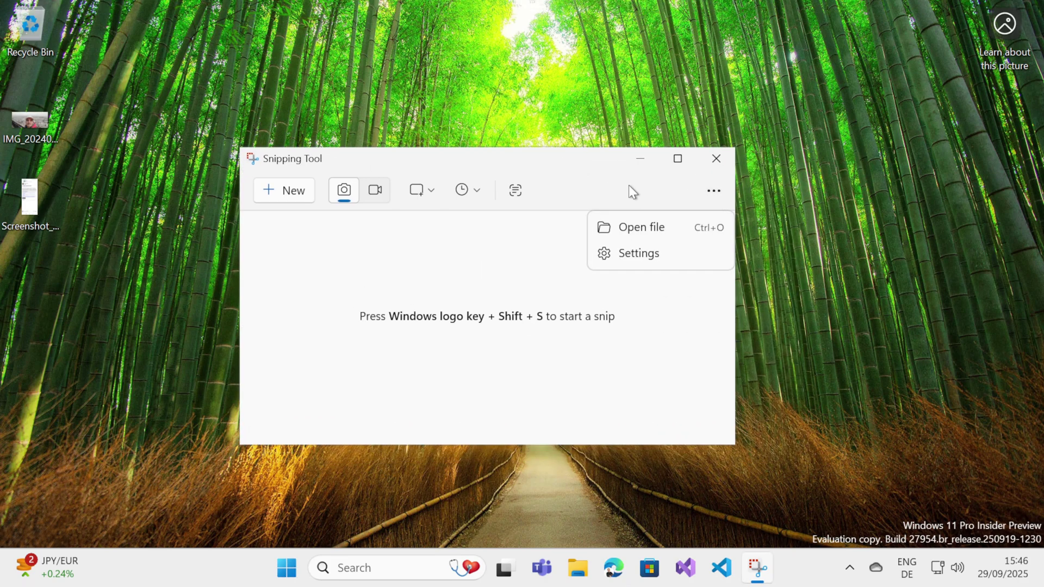
{"action": "left_click", "coordinate": [610, 252]}
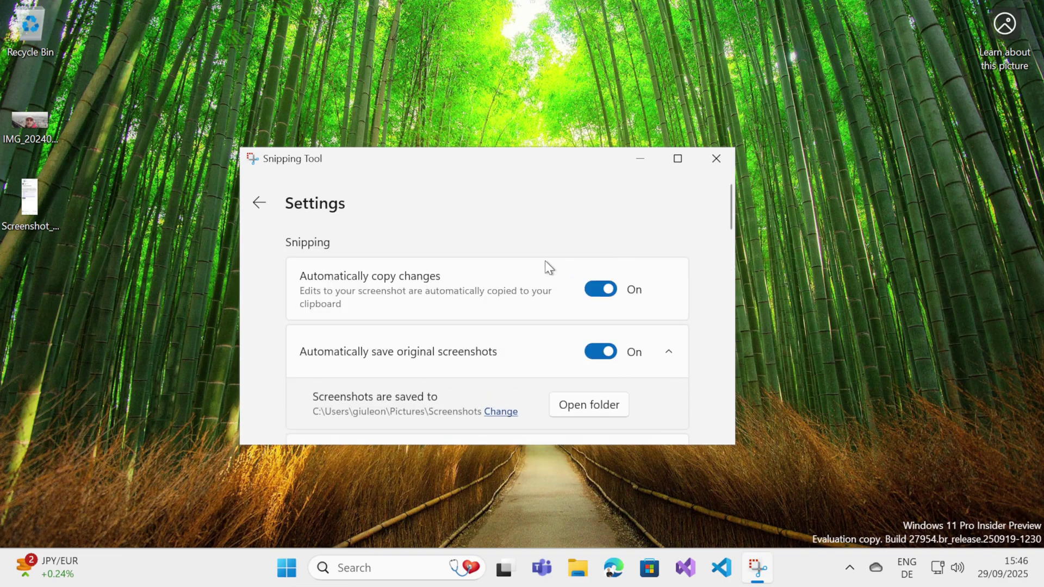
{"action": "scroll", "coordinate": [523, 262], "scroll_direction": "down", "scroll_amount": 10}
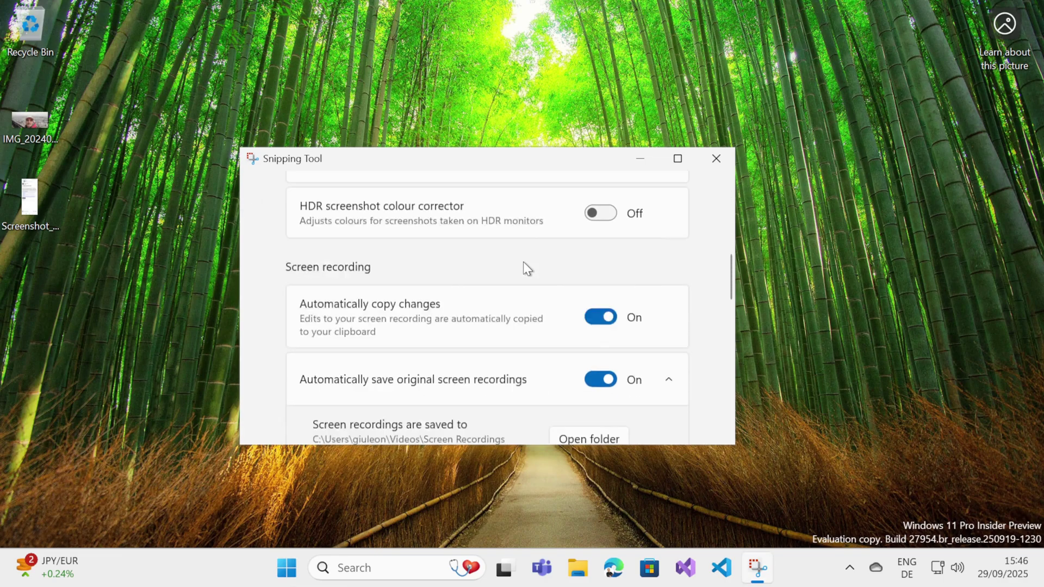
{"action": "scroll", "coordinate": [523, 262], "scroll_direction": "down", "scroll_amount": 10}
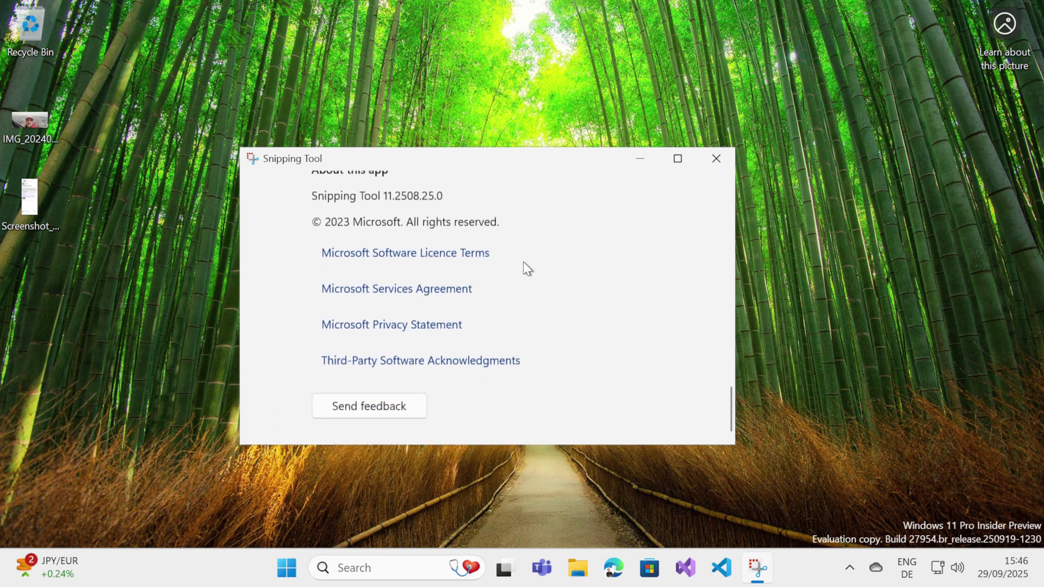
{"action": "scroll", "coordinate": [468, 307], "scroll_direction": "up", "scroll_amount": 2}
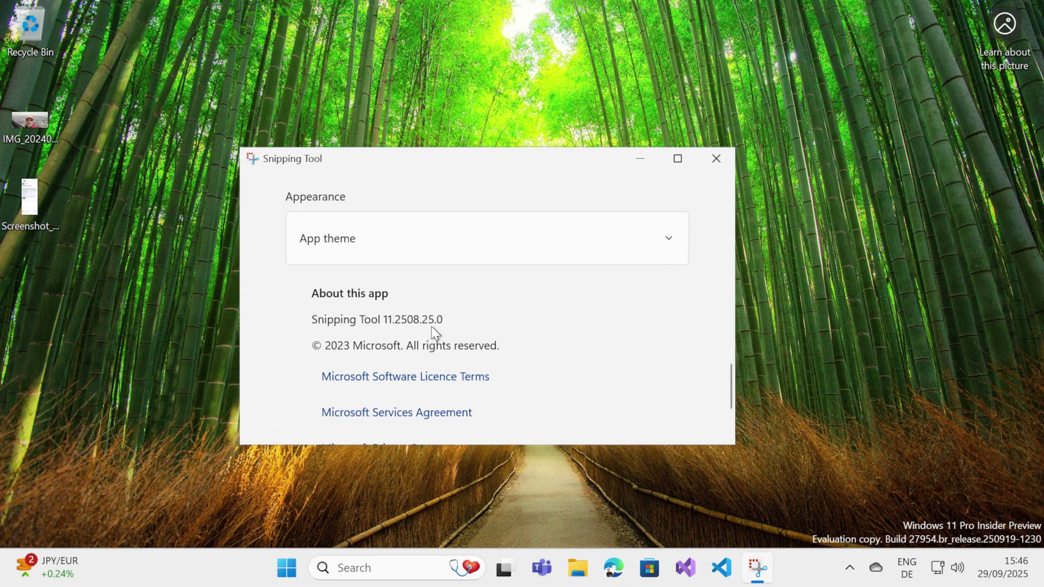
{"action": "scroll", "coordinate": [529, 308], "scroll_direction": "up", "scroll_amount": 10}
{"action": "scroll", "coordinate": [539, 307], "scroll_direction": "up", "scroll_amount": 5}
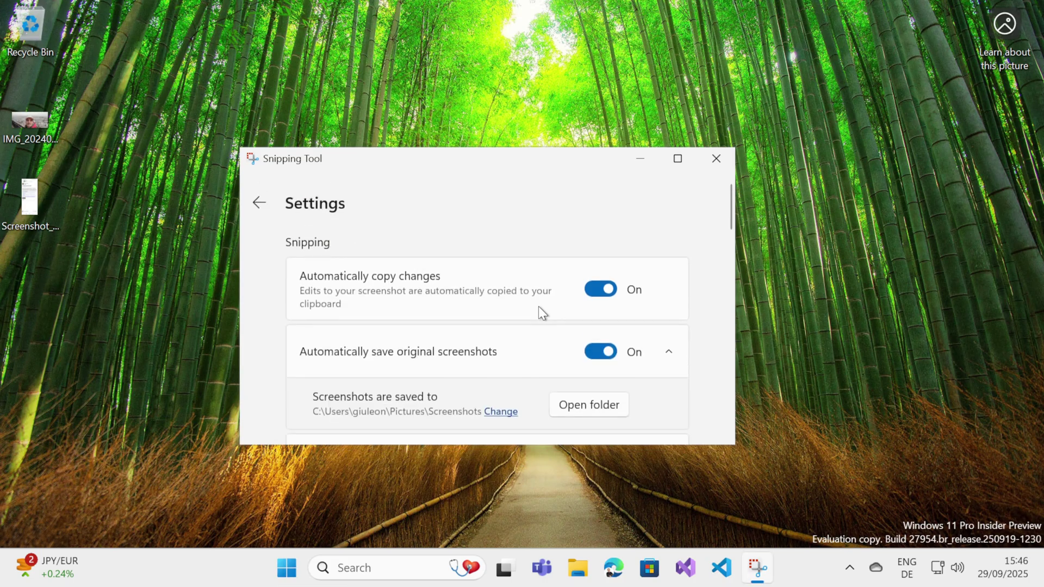
{"action": "left_click", "coordinate": [258, 211]}
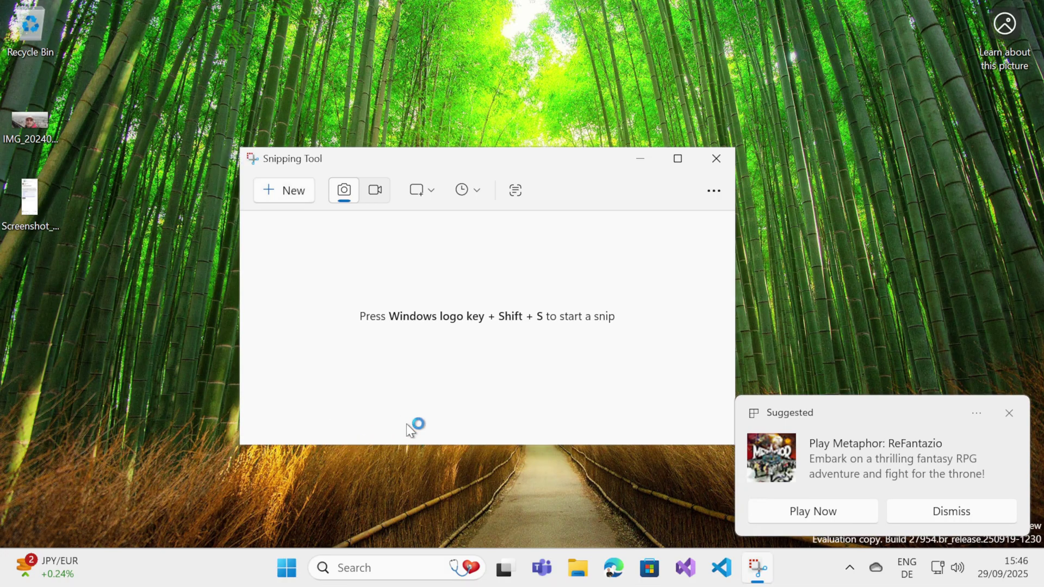
Open Edge on the Store's Snipping Tool page and move the Snipping Tool window rightward beside it
{"action": "left_click", "coordinate": [613, 568]}
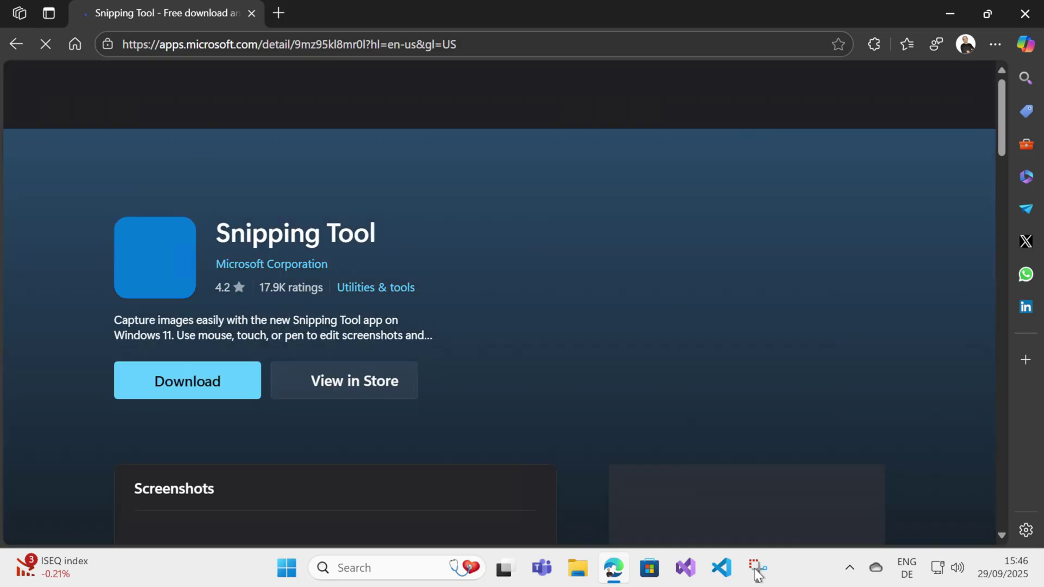
{"action": "left_click", "coordinate": [757, 568]}
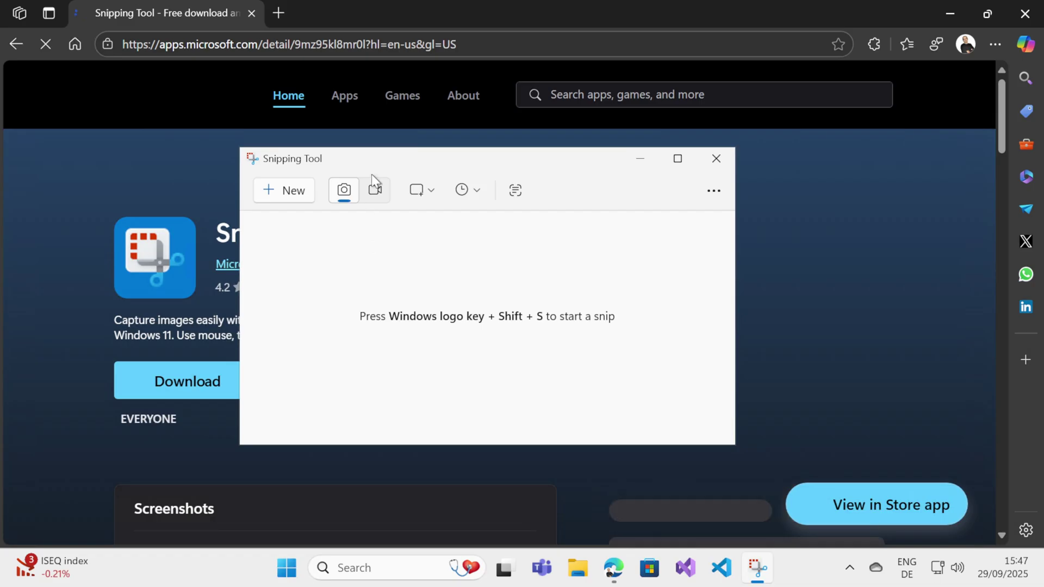
{"action": "left_click_drag", "start_coordinate": [376, 156], "coordinate": [442, 146]}
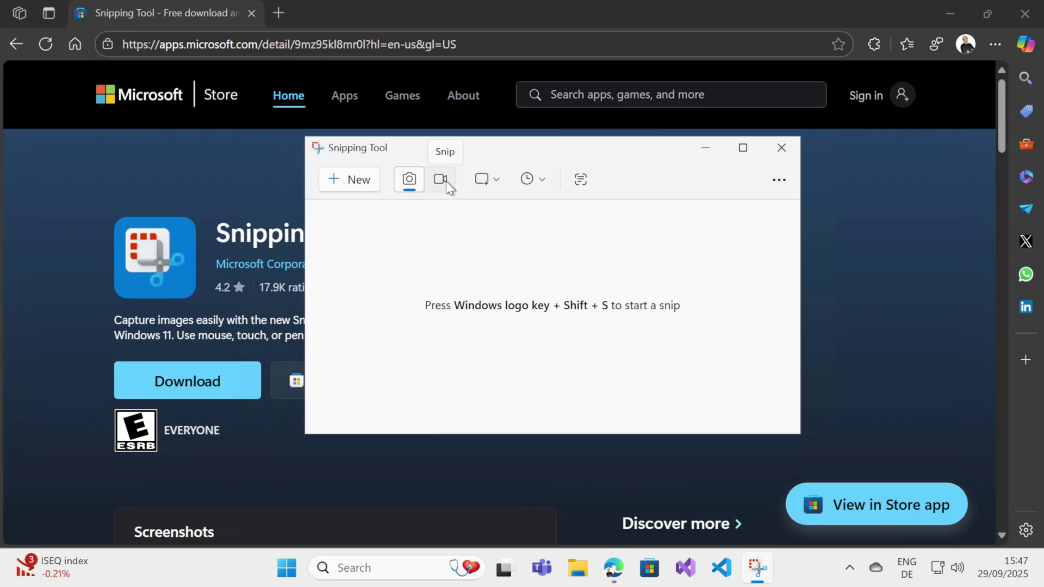
Start a new snip over the Store page with Quick mark-up (Ctrl+E) switched on
{"action": "left_click", "coordinate": [357, 179]}
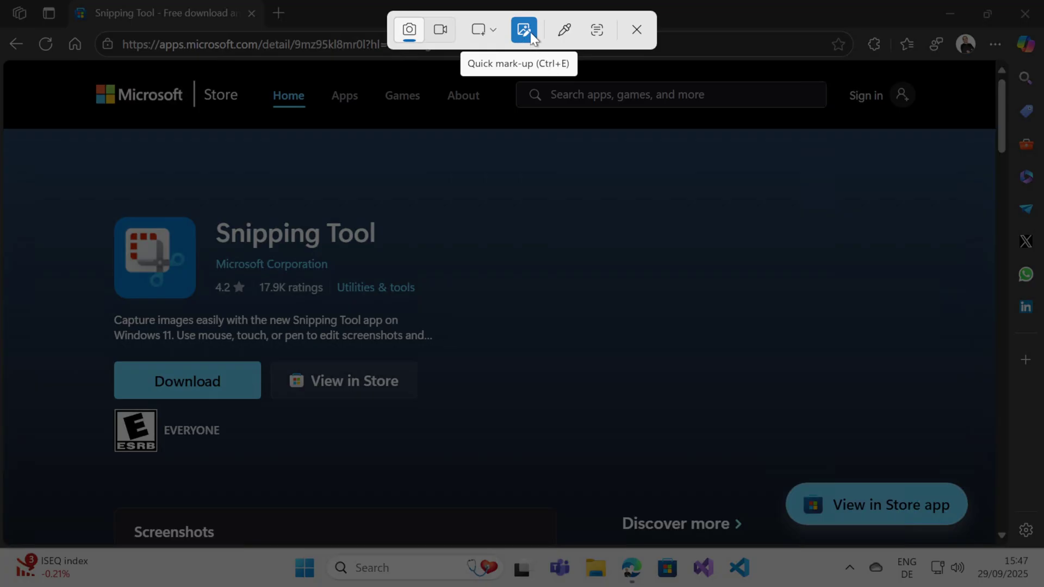
{"action": "left_click", "coordinate": [529, 31]}
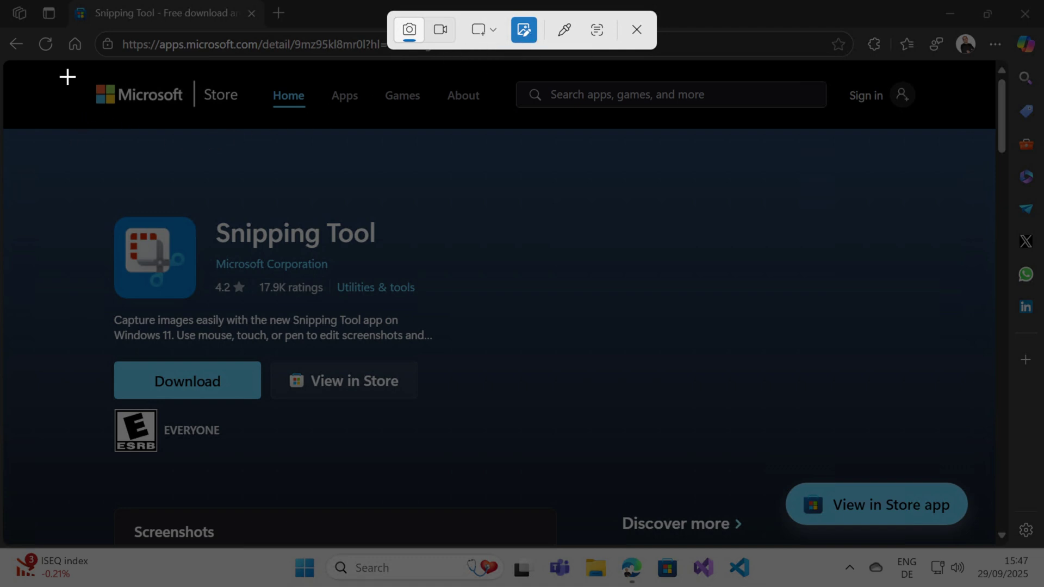
Frame the Store page's app header, rating and Download button as the snip region, checking the Capture dropdown
{"action": "left_click_drag", "start_coordinate": [68, 76], "coordinate": [565, 371]}
{"action": "left_click_drag", "start_coordinate": [837, 489], "coordinate": [723, 437]}
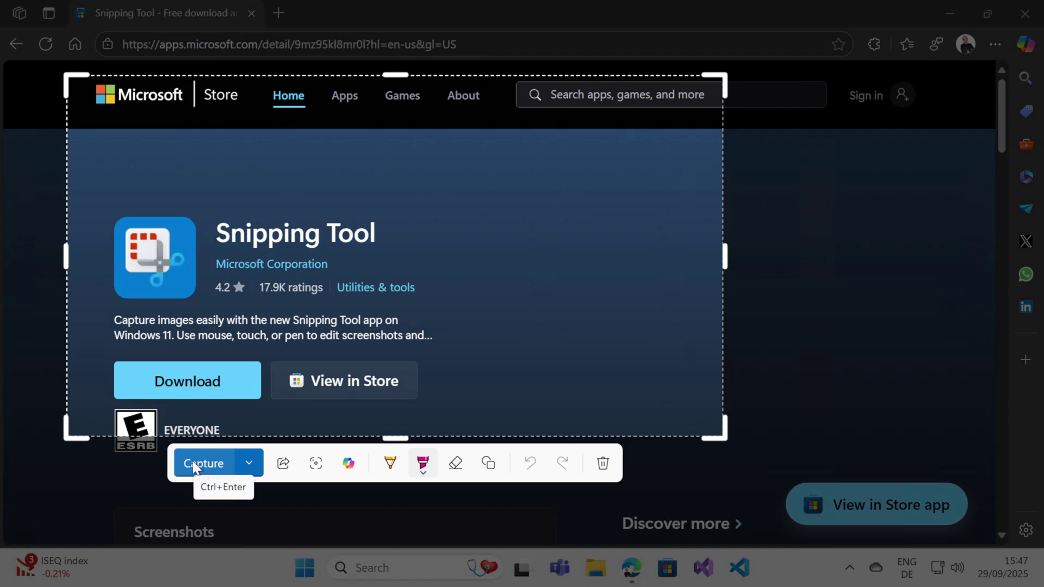
{"action": "left_click", "coordinate": [249, 464]}
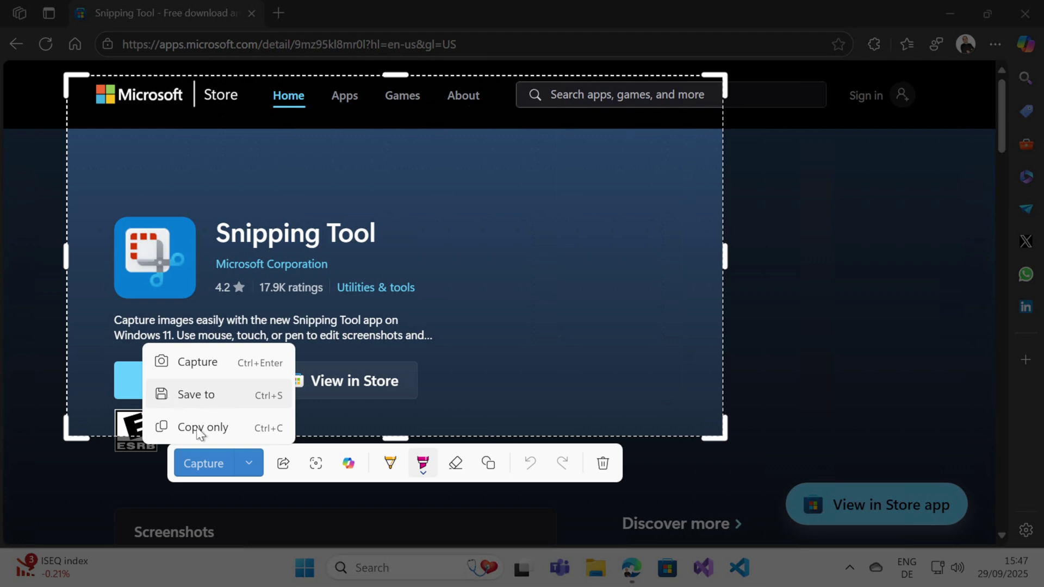
{"action": "left_click", "coordinate": [253, 461]}
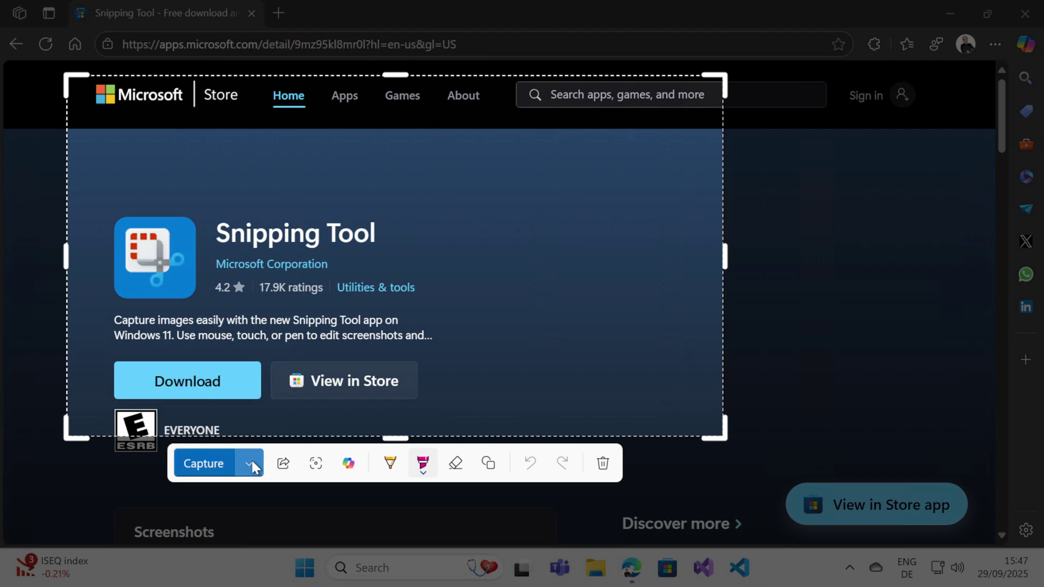
{"action": "left_click", "coordinate": [252, 461]}
{"action": "left_click", "coordinate": [250, 465]}
Set the pen to orange-red at size 10 and underline the Snipping Tool title
{"action": "left_click", "coordinate": [391, 474]}
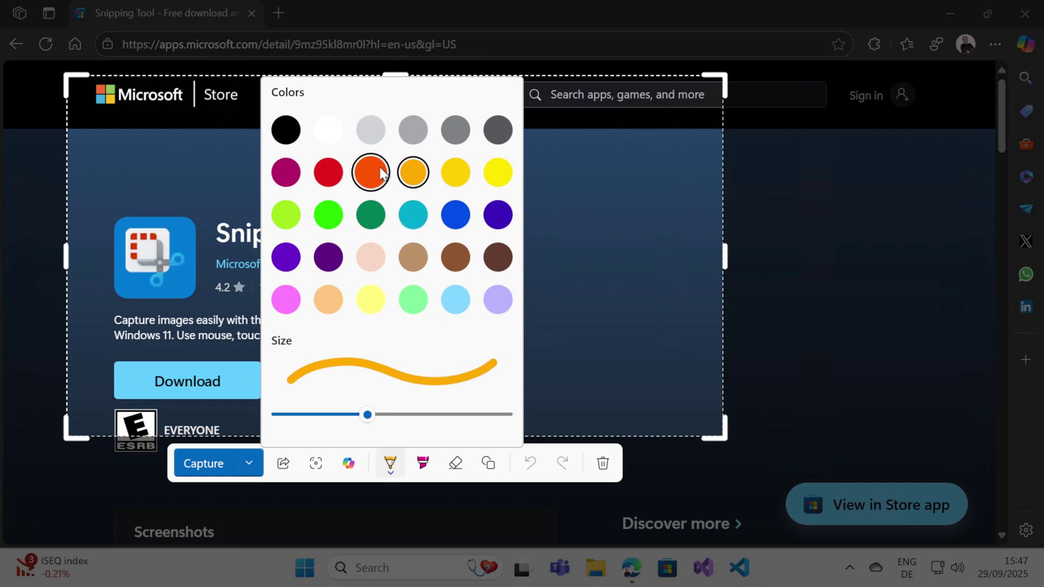
{"action": "left_click", "coordinate": [381, 173]}
{"action": "left_click", "coordinate": [391, 473]}
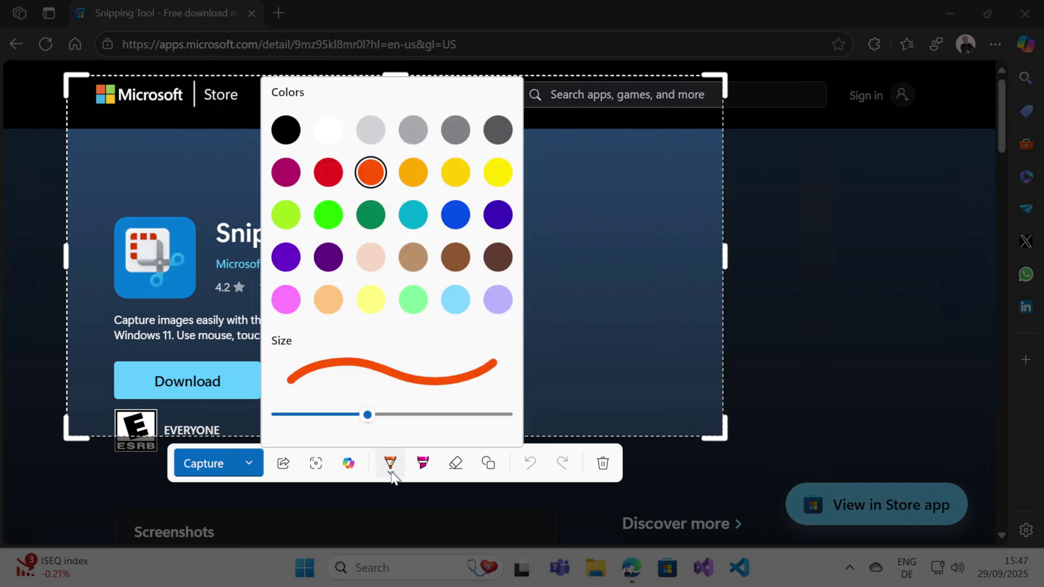
{"action": "left_click_drag", "start_coordinate": [367, 415], "coordinate": [355, 418]}
{"action": "left_click", "coordinate": [363, 413]}
{"action": "key", "text": "Escape"}
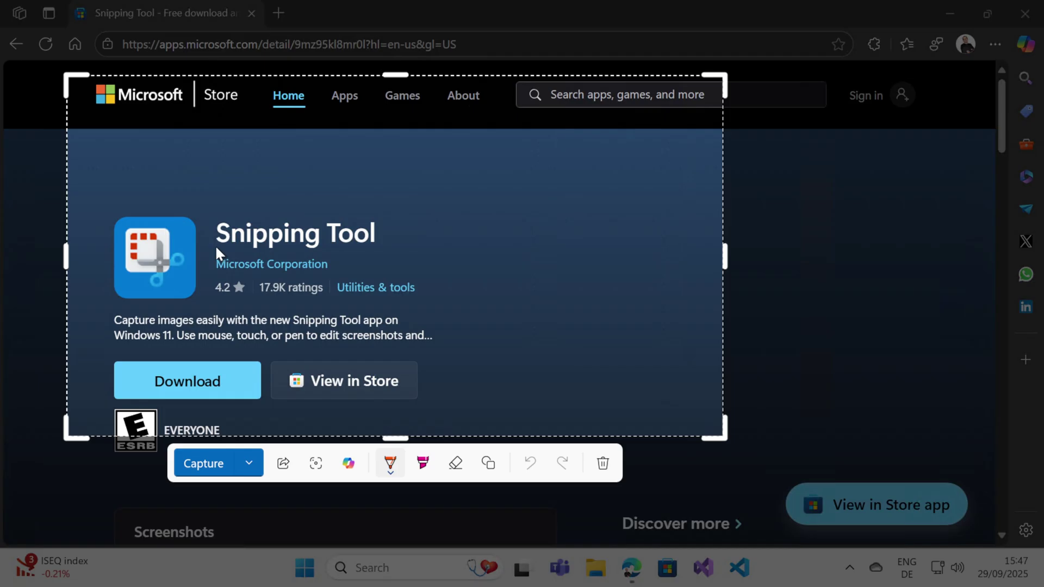
{"action": "left_click_drag", "start_coordinate": [381, 252], "coordinate": [381, 252]}
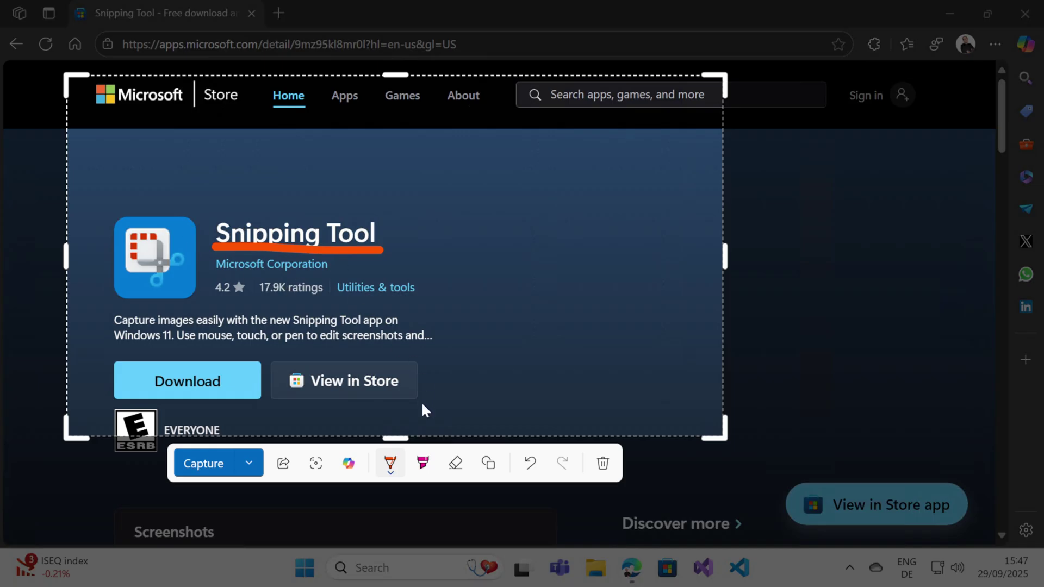
Thicken the highlighter, make it yellow, and highlight the app description text
{"action": "left_click", "coordinate": [423, 466]}
{"action": "left_click", "coordinate": [423, 472]}
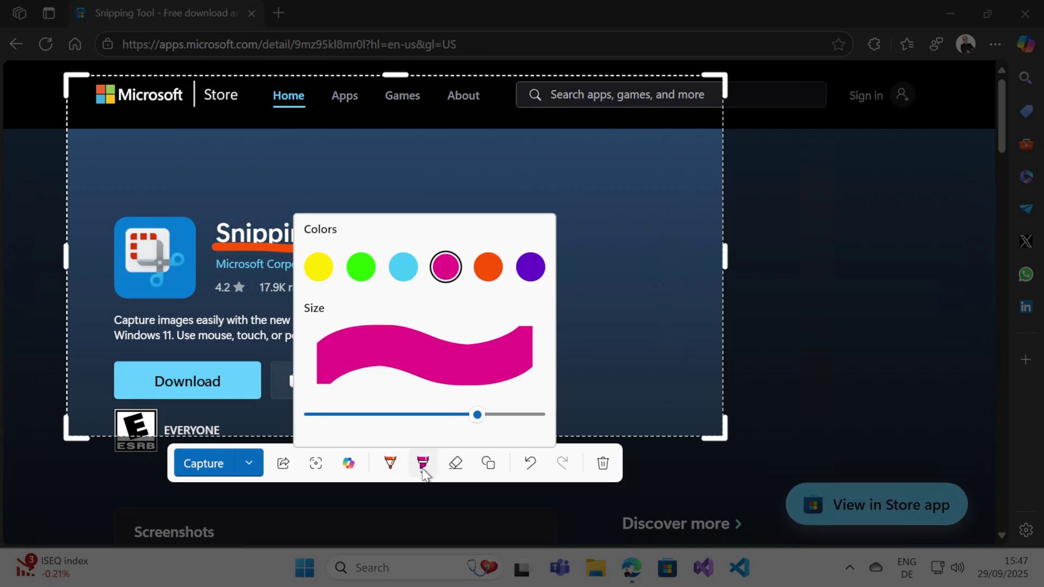
{"action": "mouse_move", "coordinate": [477, 418]}
{"action": "left_mouse_down"}
{"action": "mouse_move", "coordinate": [378, 417]}
{"action": "mouse_move", "coordinate": [394, 415]}
{"action": "left_mouse_up"}
{"action": "left_click", "coordinate": [175, 336]}
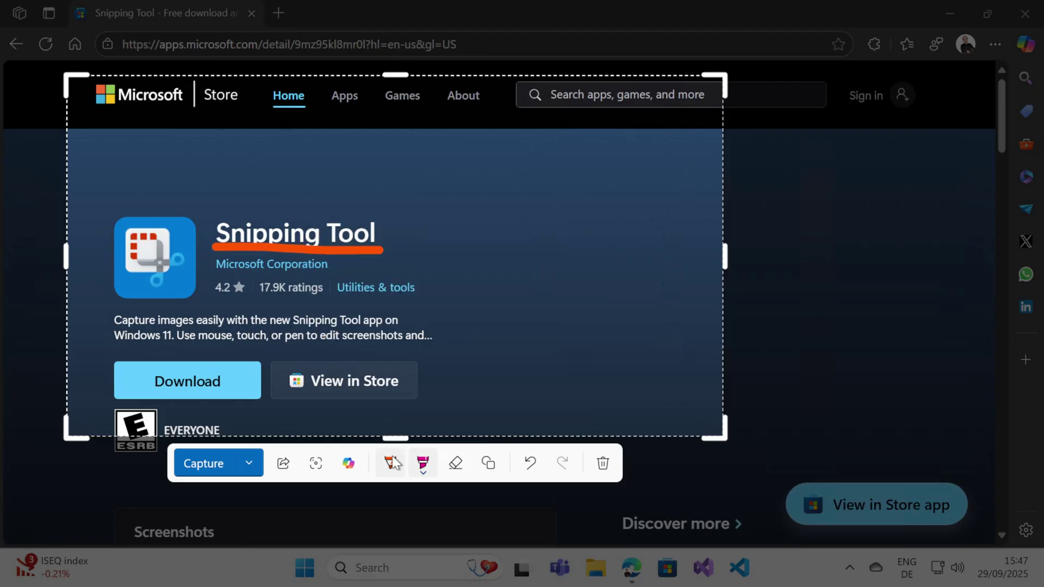
{"action": "left_click", "coordinate": [423, 467]}
{"action": "left_click_drag", "start_coordinate": [392, 416], "coordinate": [413, 414]}
{"action": "left_click", "coordinate": [426, 468]}
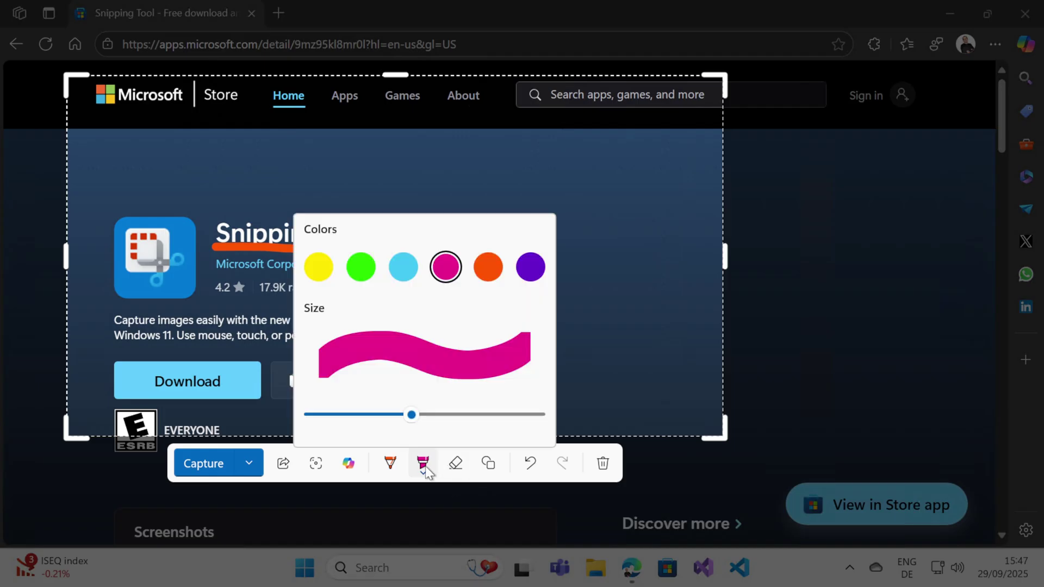
{"action": "left_click", "coordinate": [319, 266]}
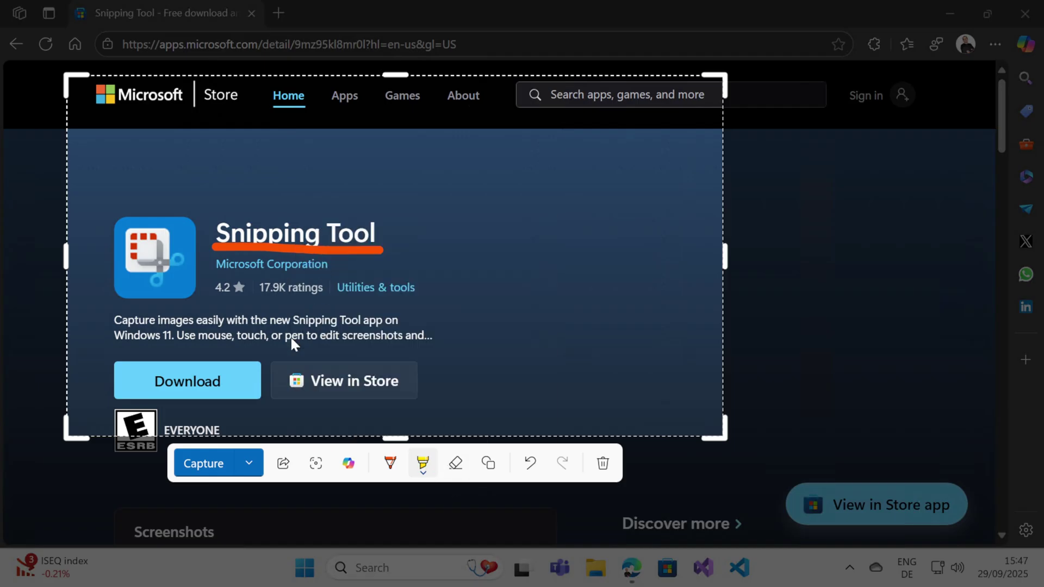
{"action": "left_click_drag", "start_coordinate": [108, 321], "coordinate": [188, 324]}
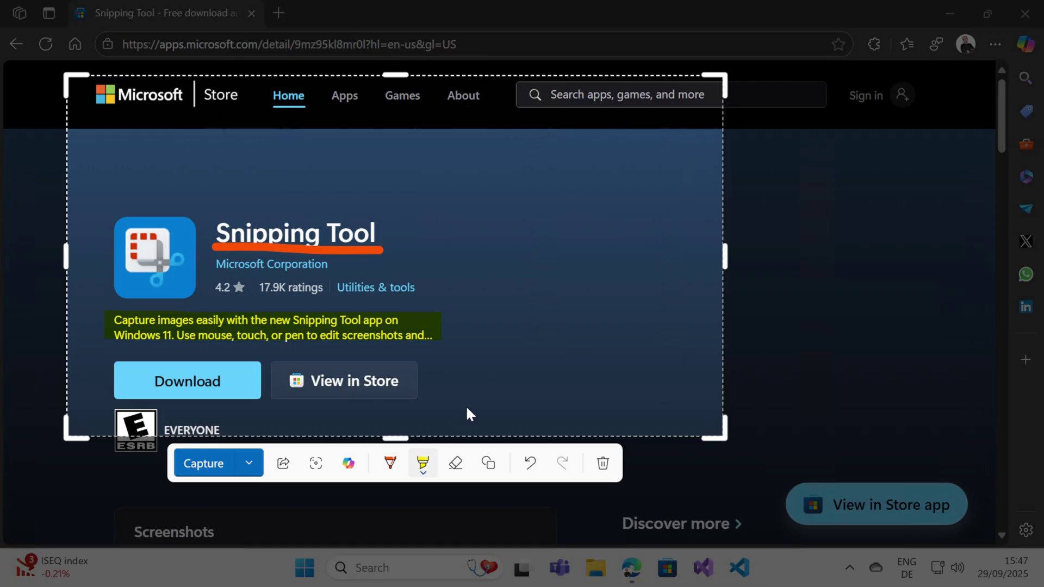
Use the Eraser to wipe out the yellow highlight over the description
{"action": "left_click", "coordinate": [457, 466]}
{"action": "left_click_drag", "start_coordinate": [429, 322], "coordinate": [313, 329]}
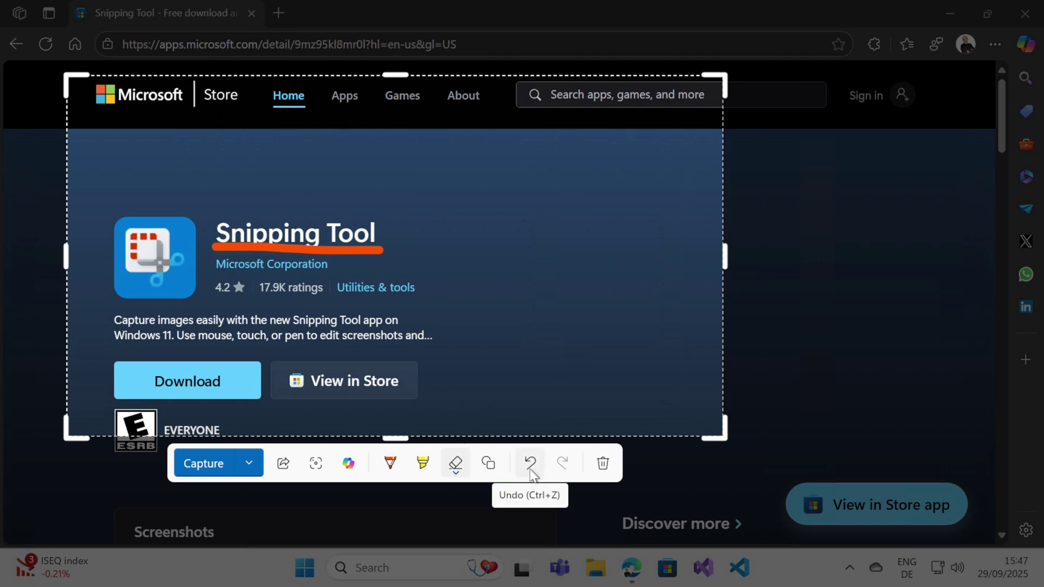
Add a thumbs-up emoji from Shapes and position it beside the Snipping Tool title
{"action": "left_click", "coordinate": [487, 464]}
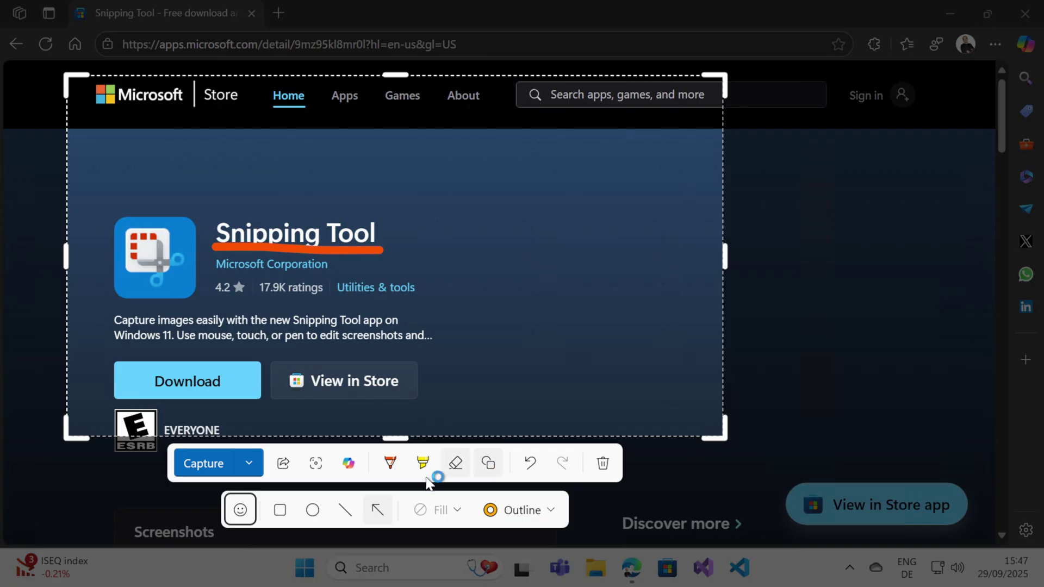
{"action": "left_click", "coordinate": [241, 511]}
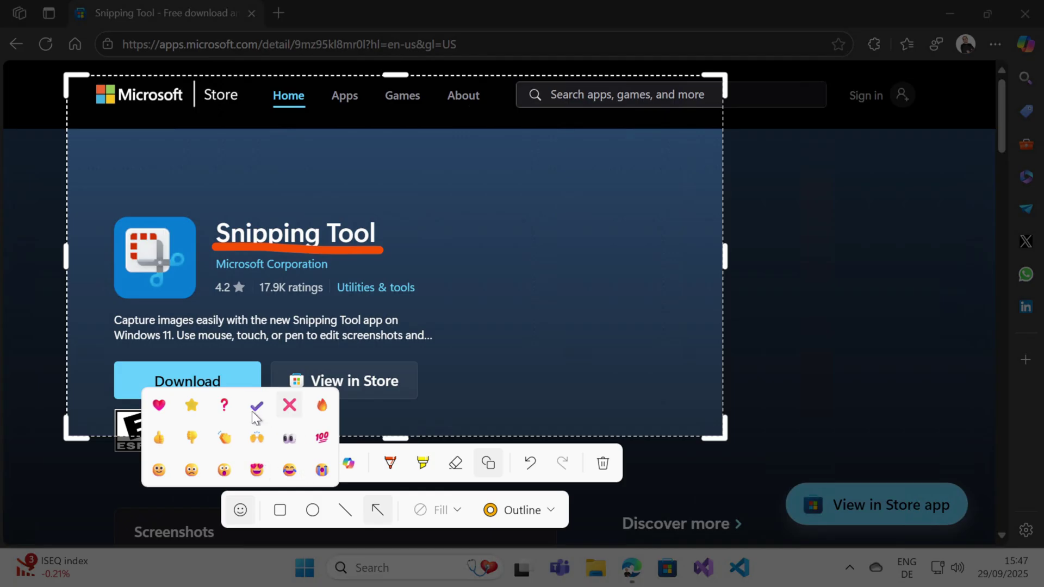
{"action": "left_click", "coordinate": [157, 439]}
{"action": "left_click", "coordinate": [390, 252]}
{"action": "mouse_move", "coordinate": [403, 247]}
{"action": "left_mouse_down"}
{"action": "mouse_move", "coordinate": [451, 223]}
{"action": "mouse_move", "coordinate": [431, 230]}
{"action": "mouse_move", "coordinate": [444, 236]}
{"action": "mouse_move", "coordinate": [413, 237]}
{"action": "left_mouse_up"}
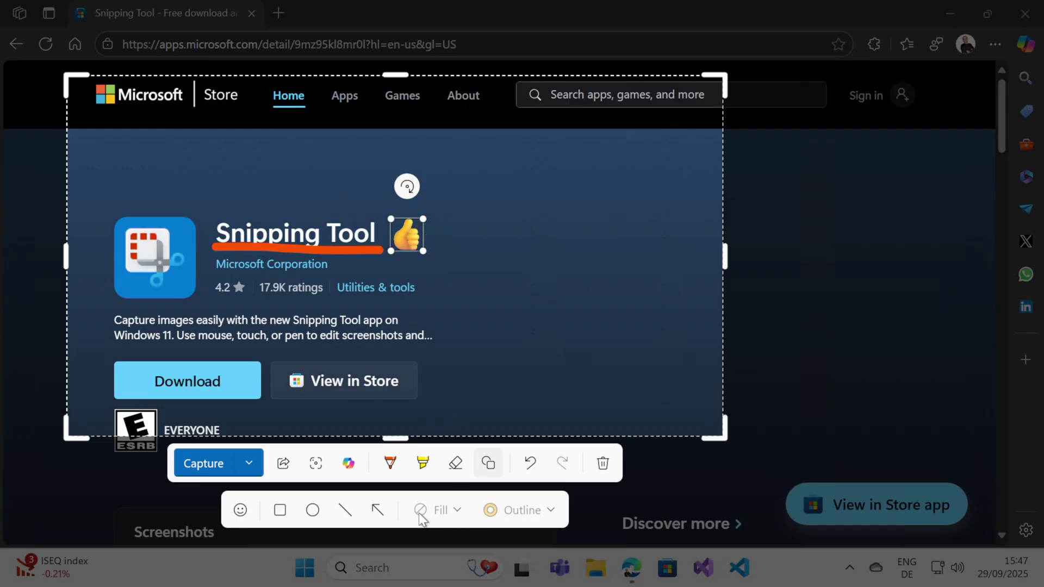
Ring 'Utilities & tools' in ink and draw a yellow, unfilled rectangle around the Download button
{"action": "left_click", "coordinate": [275, 515]}
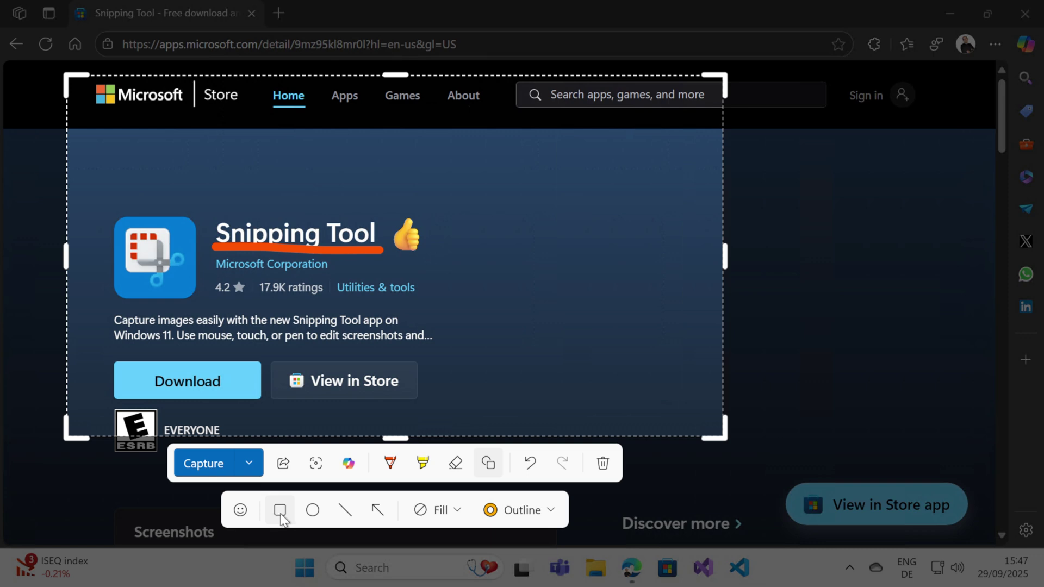
{"action": "left_click", "coordinate": [389, 463]}
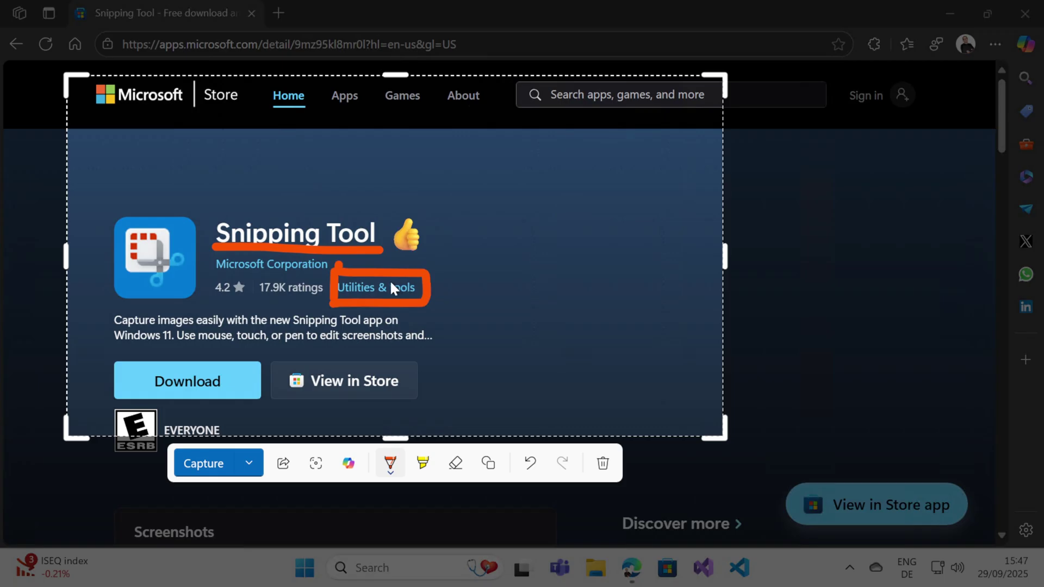
{"action": "left_click", "coordinate": [485, 466]}
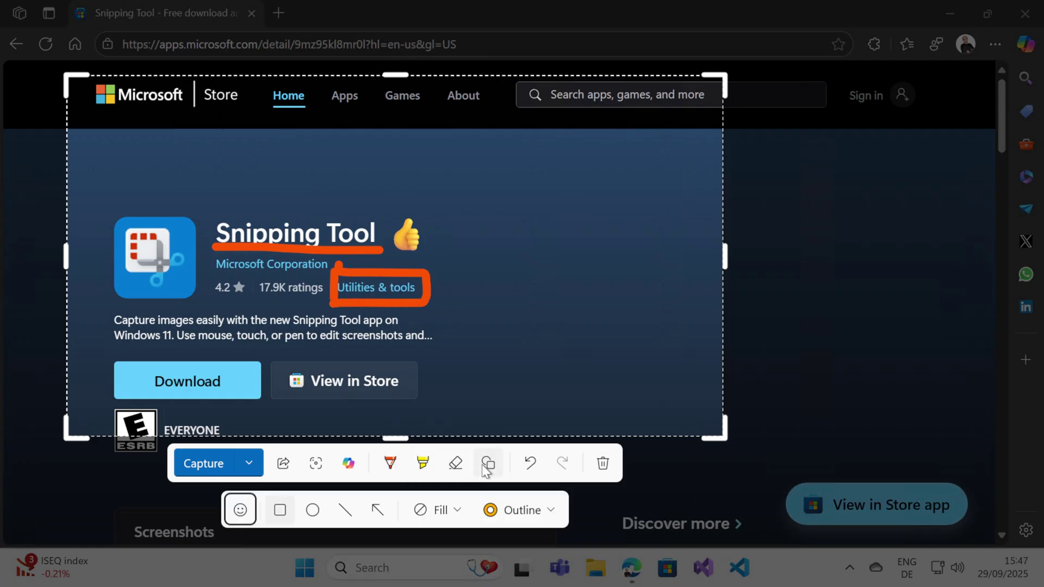
{"action": "left_click", "coordinate": [279, 511]}
{"action": "left_click", "coordinate": [533, 512]}
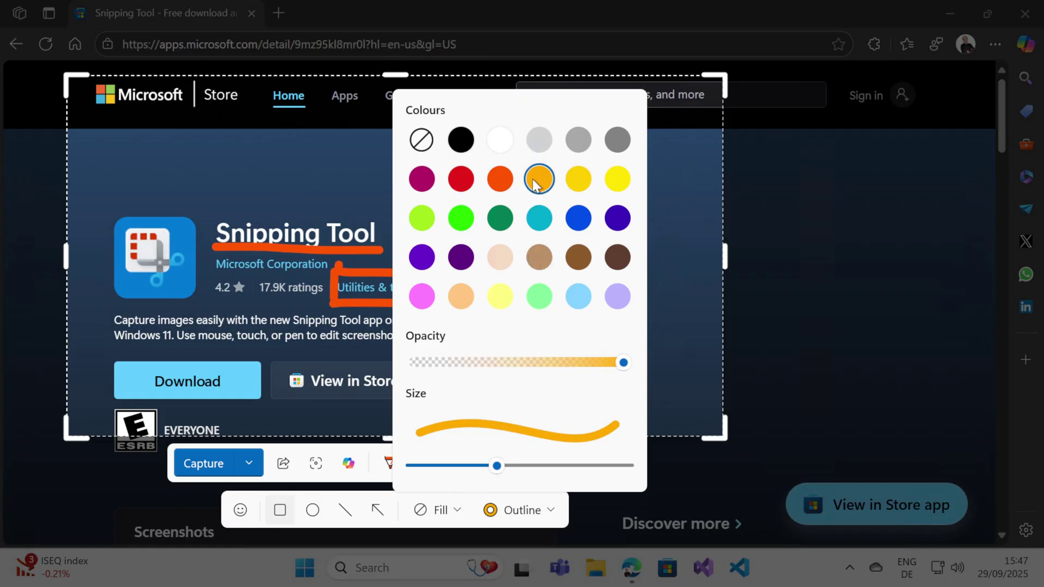
{"action": "left_click", "coordinate": [616, 181]}
{"action": "left_click", "coordinate": [522, 510]}
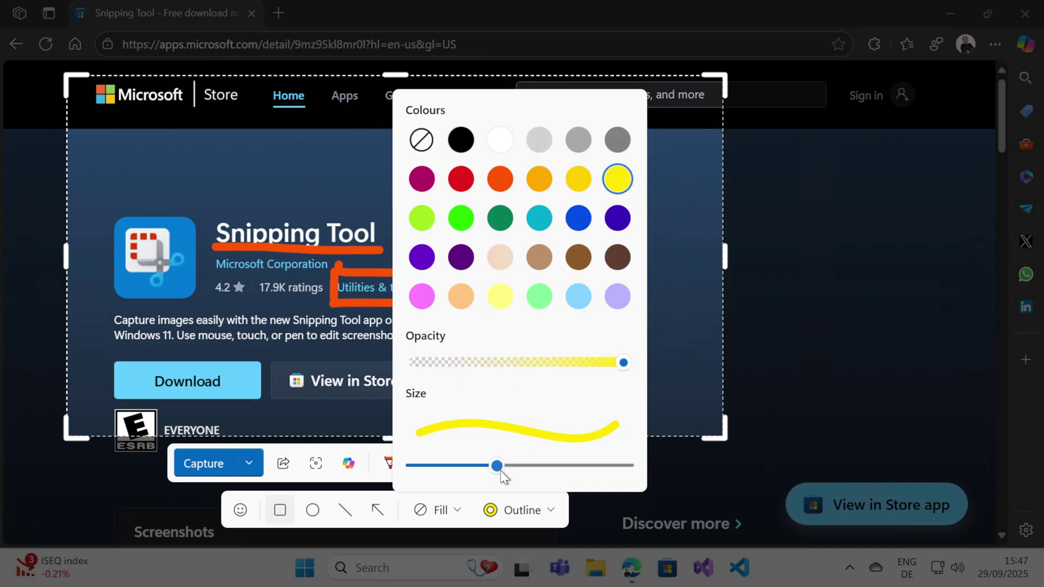
{"action": "left_click", "coordinate": [440, 510]}
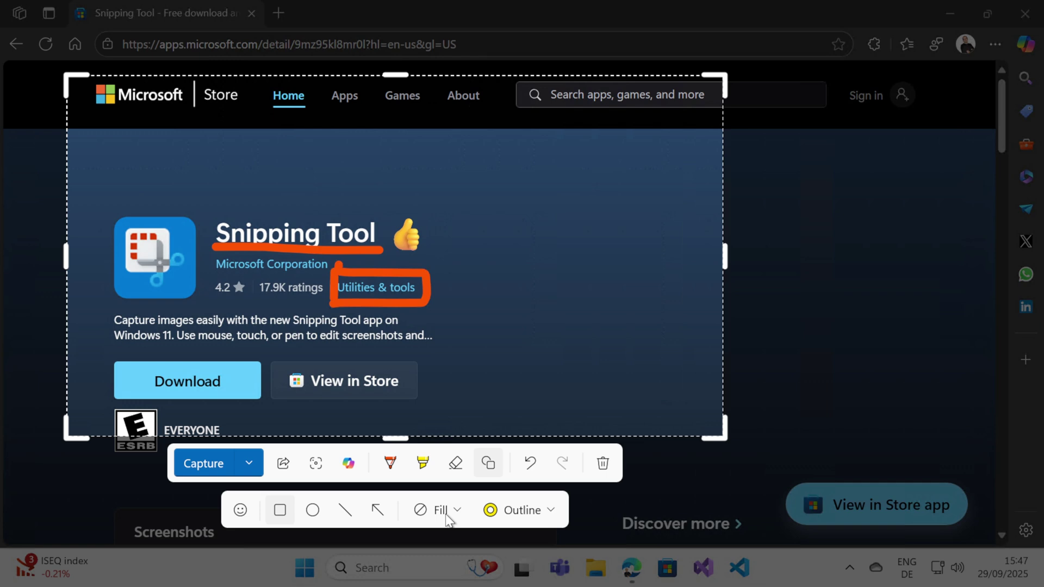
{"action": "left_click", "coordinate": [441, 510]}
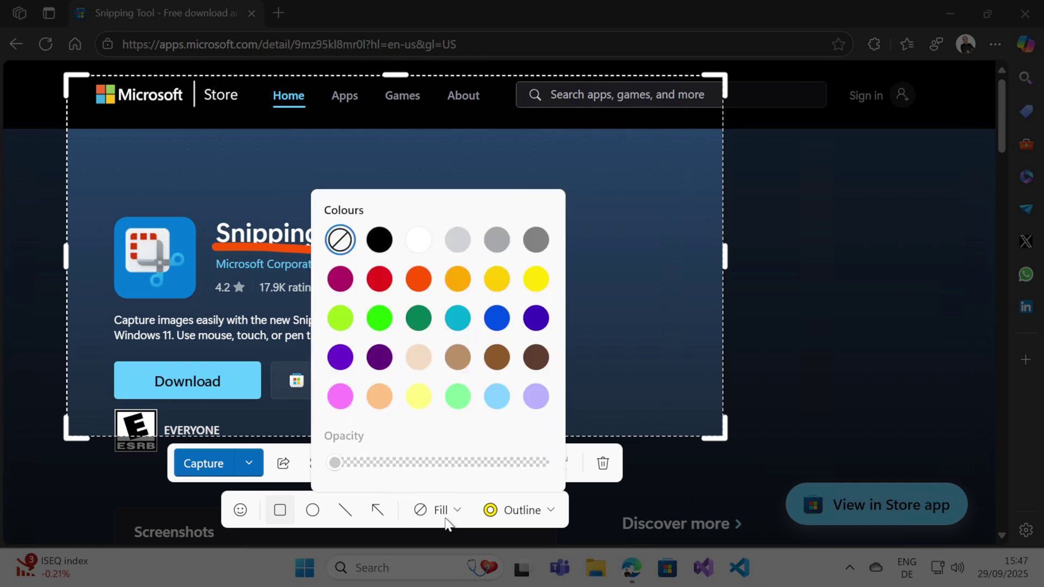
{"action": "left_click", "coordinate": [448, 512]}
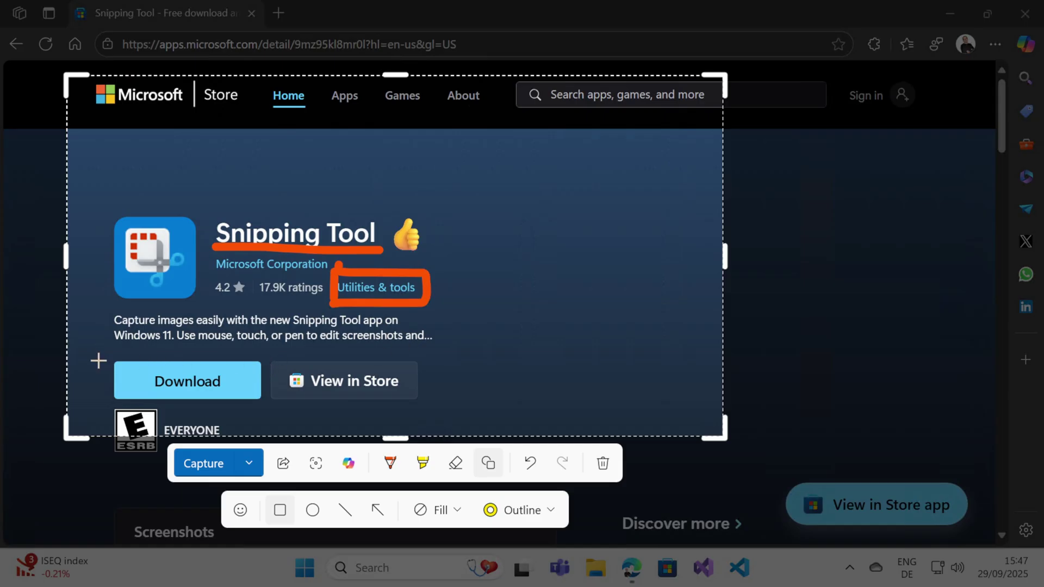
{"action": "mouse_move", "coordinate": [98, 348]}
{"action": "left_mouse_down"}
{"action": "mouse_move", "coordinate": [98, 403]}
{"action": "mouse_move", "coordinate": [270, 406]}
{"action": "left_mouse_up"}
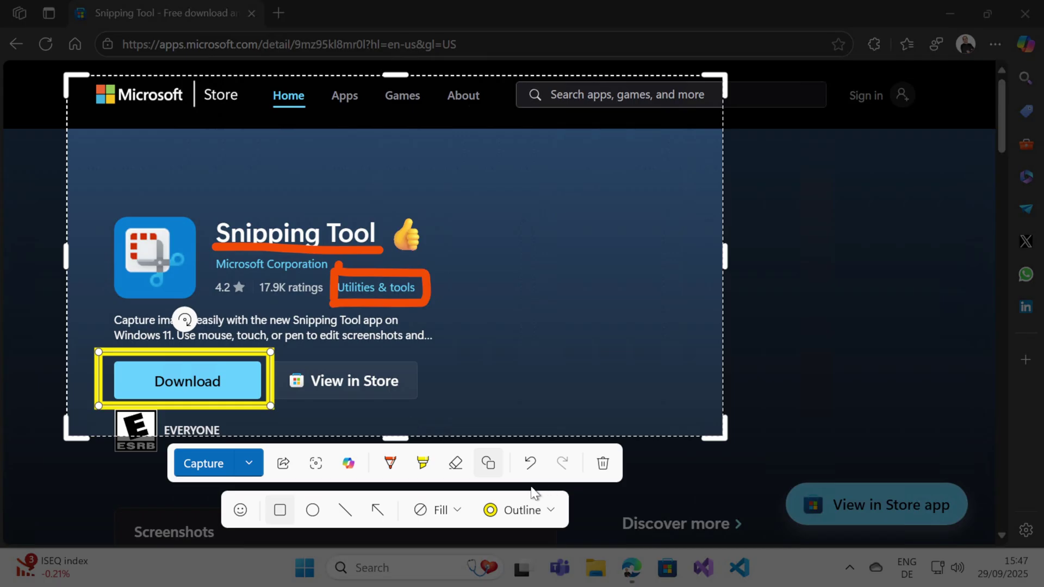
Draw a yellow ellipse around the app icon and a yellow line under the 4.2 rating
{"action": "left_click", "coordinate": [316, 512]}
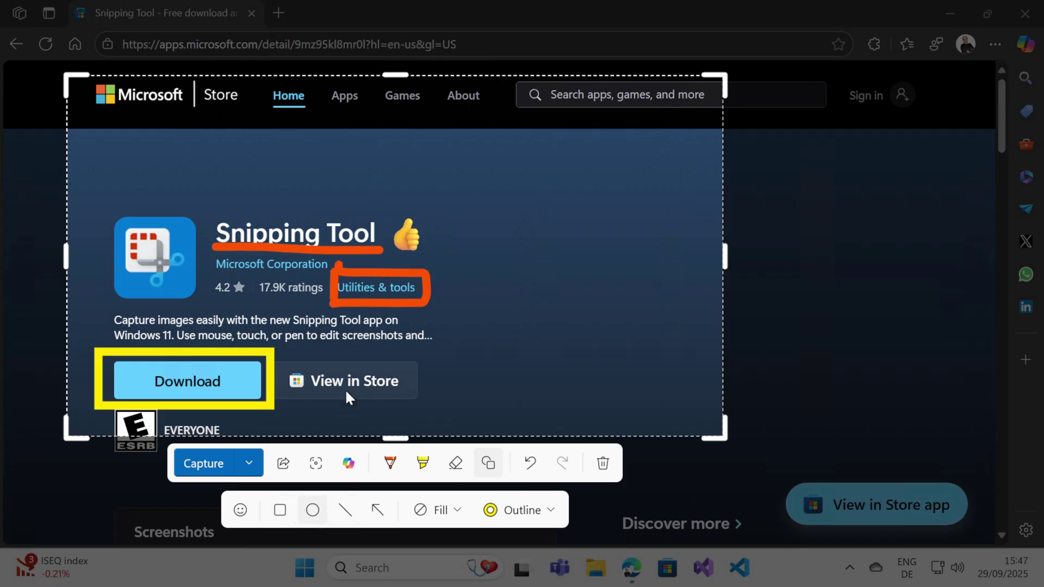
{"action": "left_click_drag", "start_coordinate": [87, 193], "coordinate": [208, 313]}
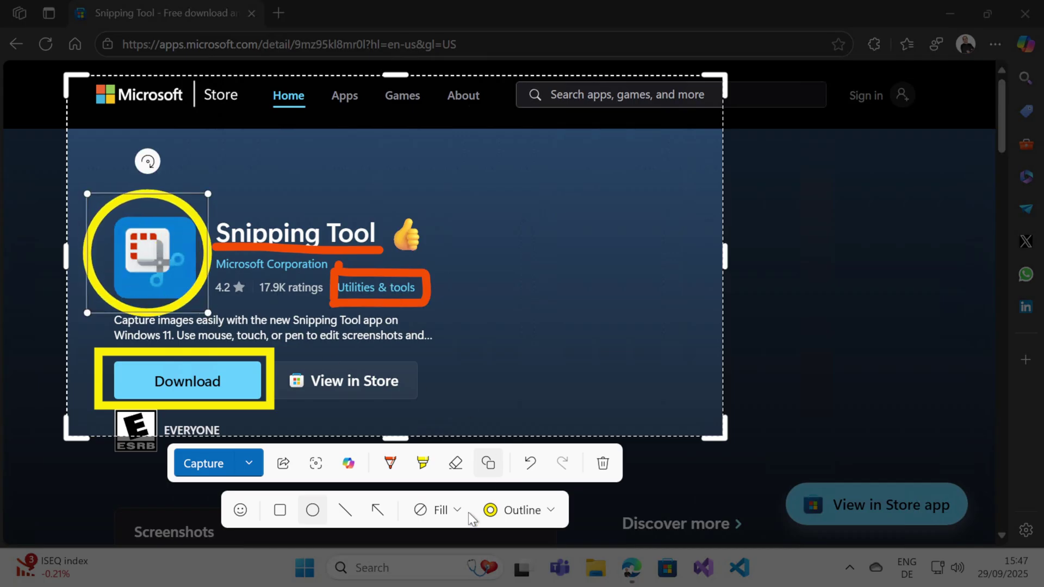
{"action": "left_click", "coordinate": [348, 509]}
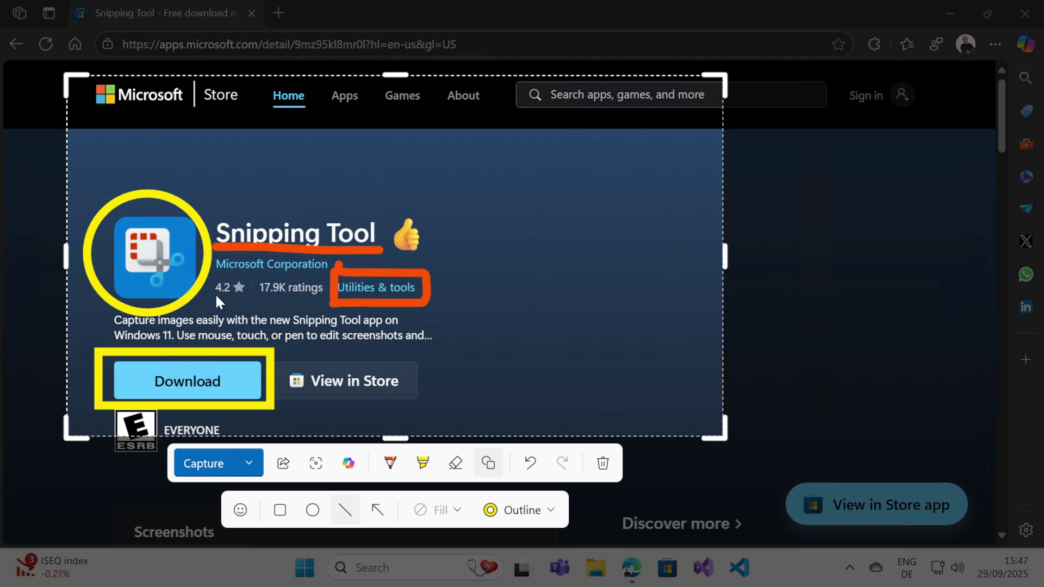
{"action": "mouse_move", "coordinate": [215, 296]}
{"action": "left_mouse_down"}
{"action": "mouse_move", "coordinate": [251, 298]}
{"action": "mouse_move", "coordinate": [215, 299]}
{"action": "left_mouse_up"}
Draw a yellow arrow from above-right pointing down-left at the Download button
{"action": "left_click", "coordinate": [380, 513]}
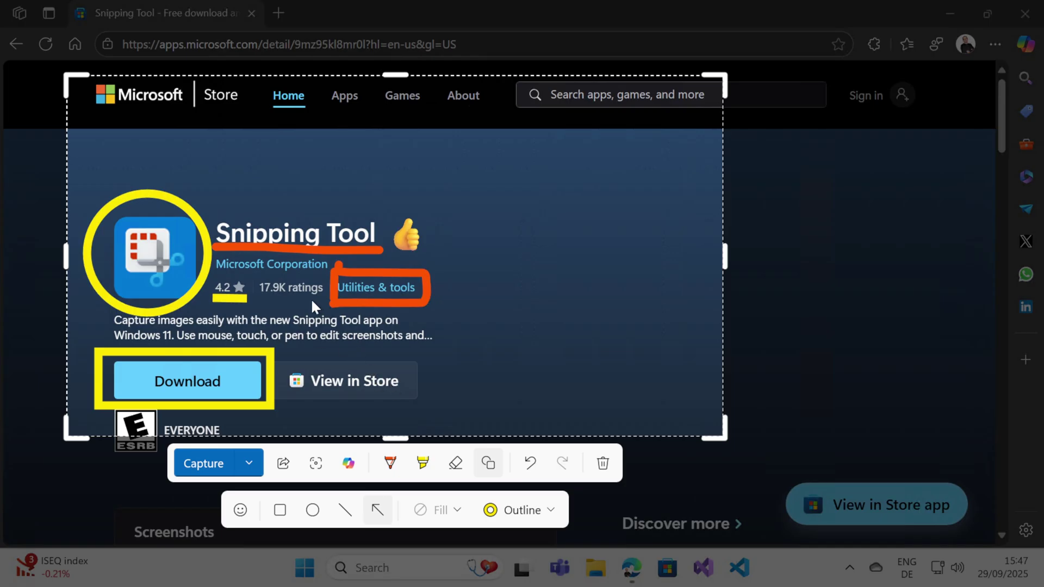
{"action": "left_click_drag", "start_coordinate": [318, 300], "coordinate": [262, 344]}
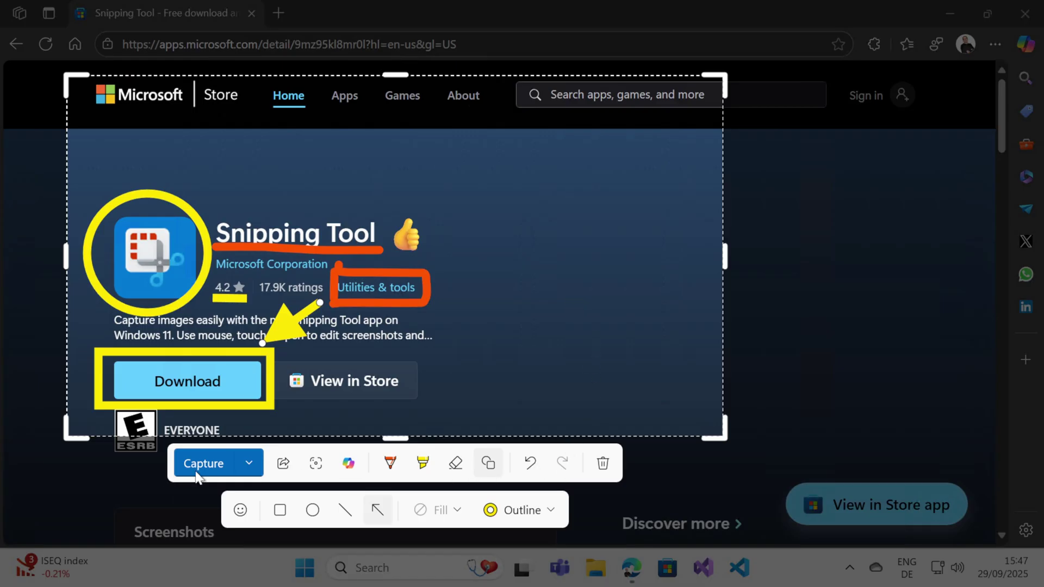
Capture the annotated snip via the Capture dropdown, copying and saving it
{"action": "left_click", "coordinate": [246, 463]}
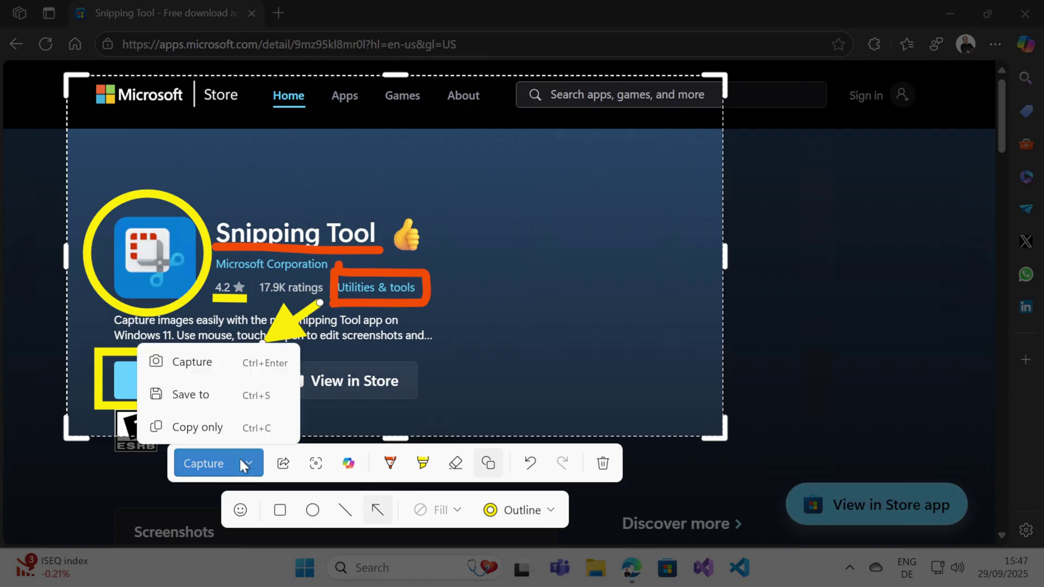
{"action": "left_click", "coordinate": [197, 366]}
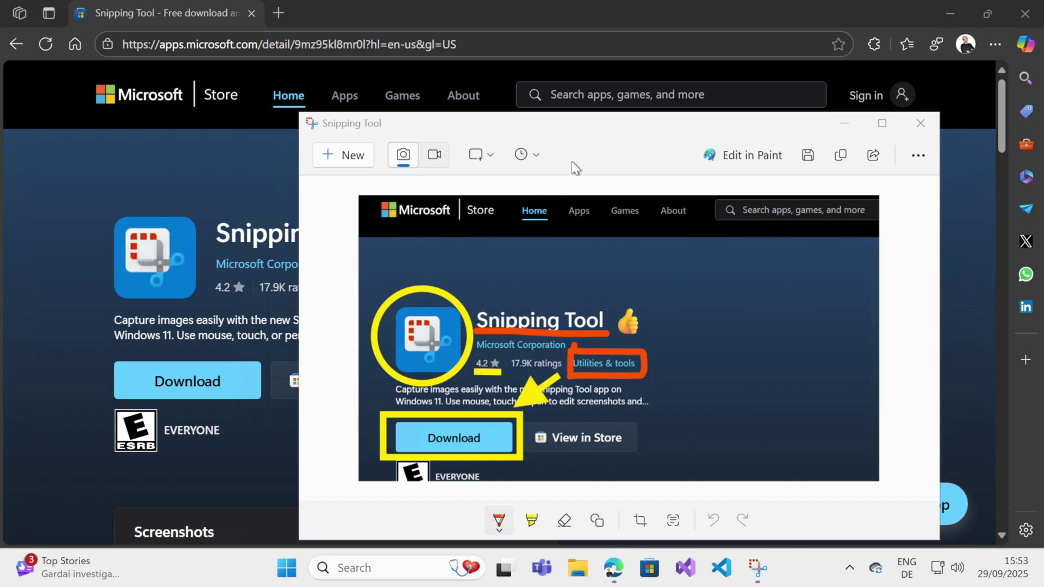
Drag the Snipping Tool editor window with the captured snip up and to the left
{"action": "left_click_drag", "start_coordinate": [616, 121], "coordinate": [486, 92]}
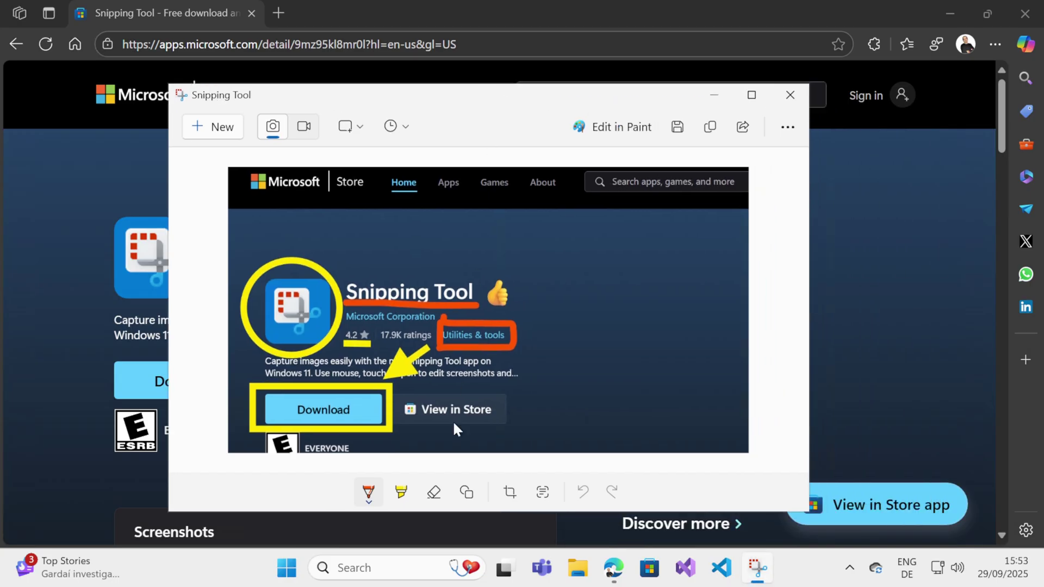